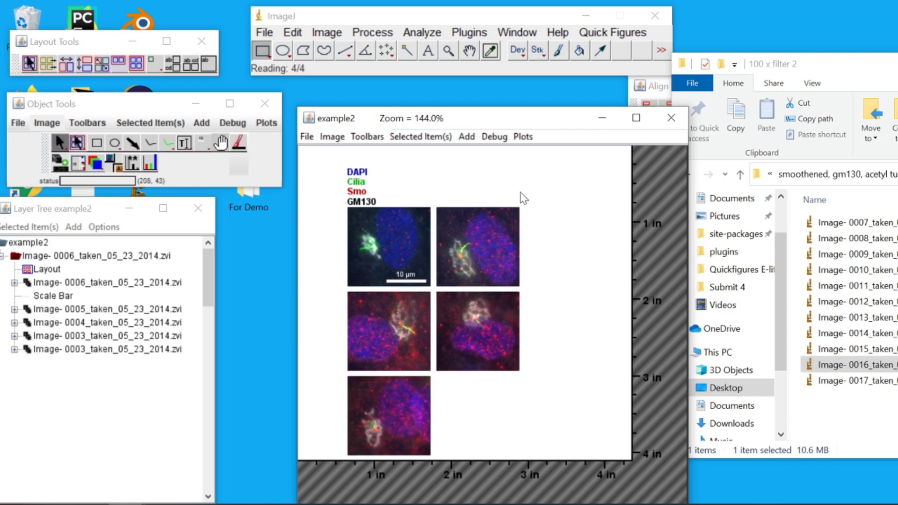
Select the panel layout of example2 in the figure and in the layer tree, and deselect it
click(450, 178)
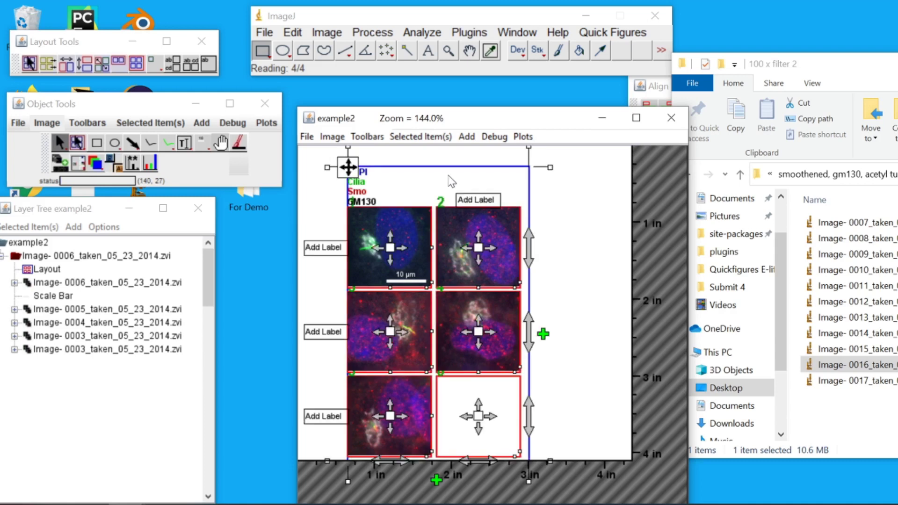
click(42, 282)
click(41, 271)
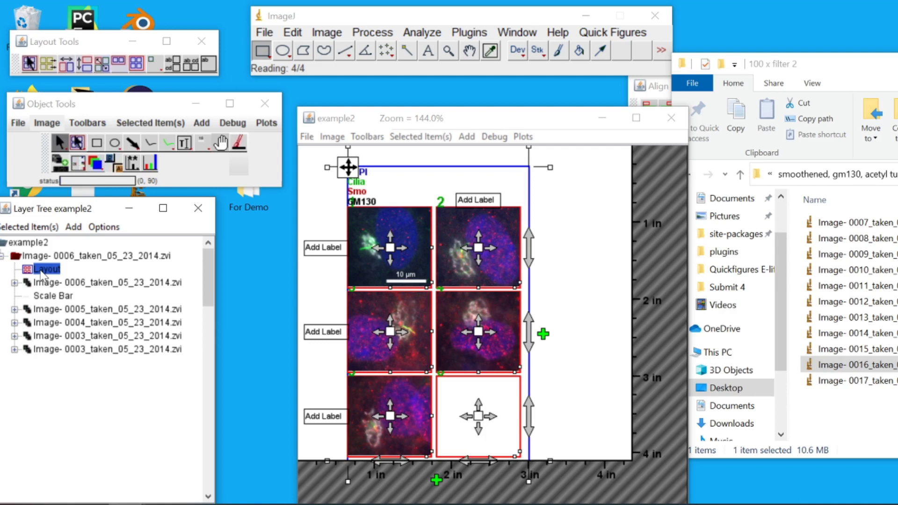
click(587, 192)
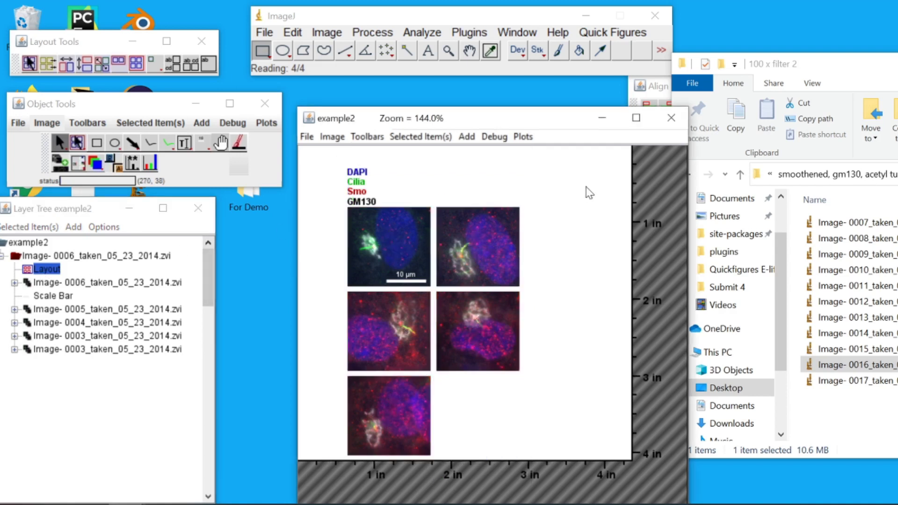
Set both the horizontal and vertical borders between the layout's panels to 5
click(475, 189)
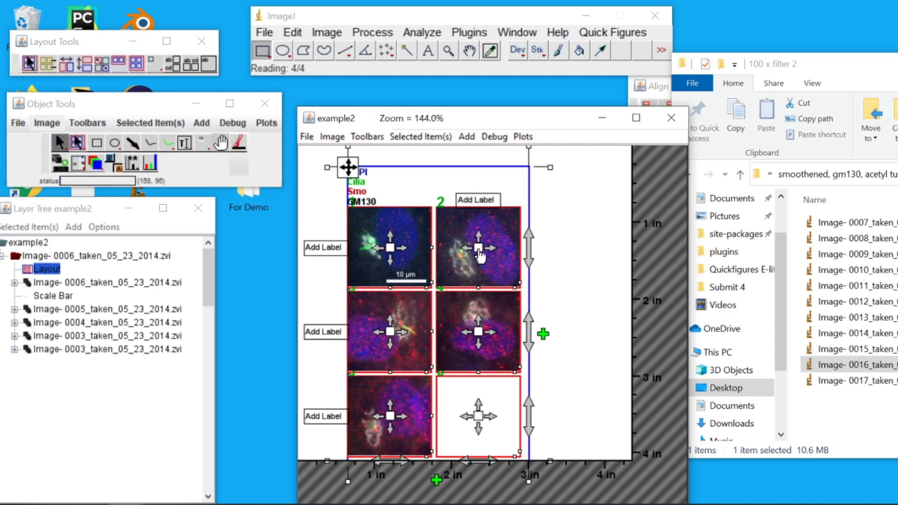
drag(480, 253, 484, 258)
mouse_move(485, 332)
mouse_down()
mouse_move(506, 347)
mouse_move(478, 344)
mouse_move(487, 339)
mouse_up()
click(487, 339)
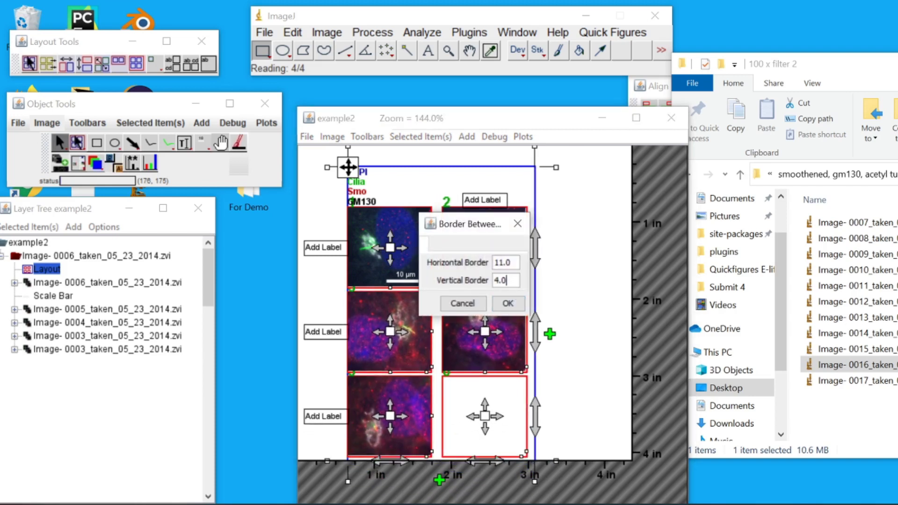
key(ctrl+a)
text(5)
key(shift+Tab)
text(5)
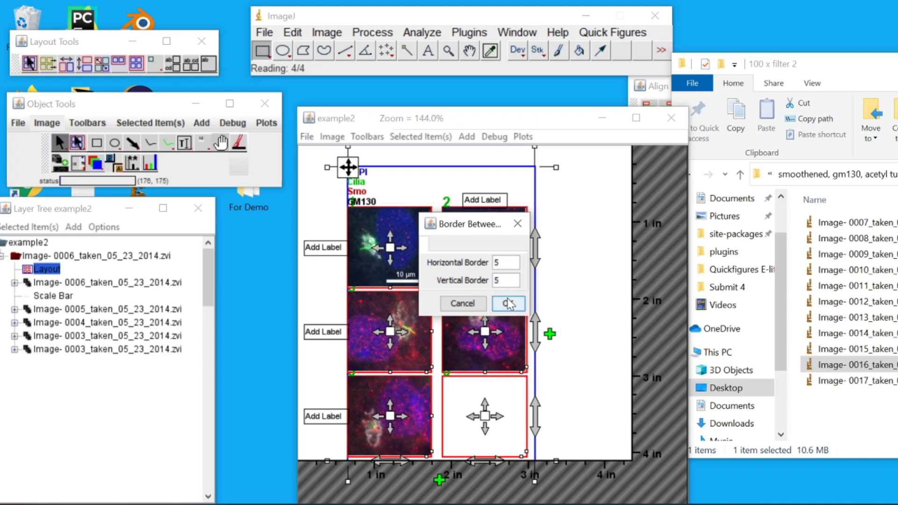
click(509, 305)
click(489, 294)
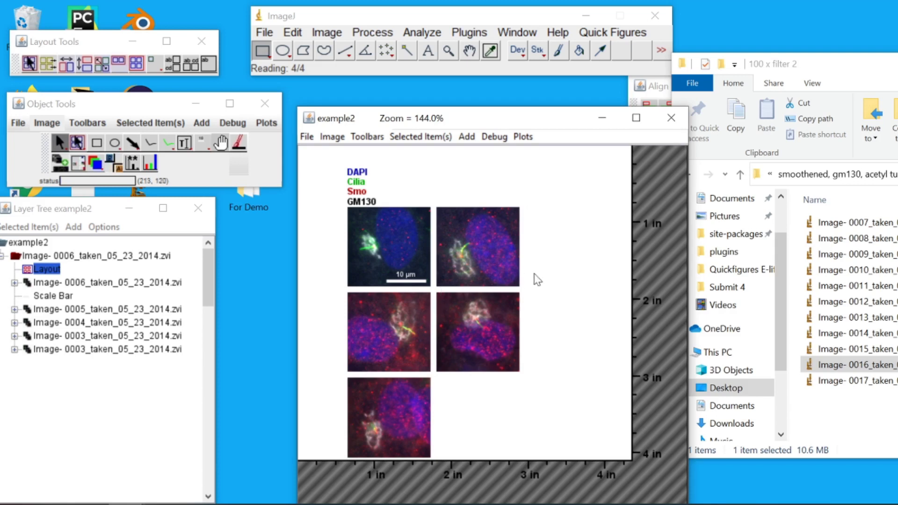
Select the layout and move the whole panel grid further in from the page's left edge
click(438, 205)
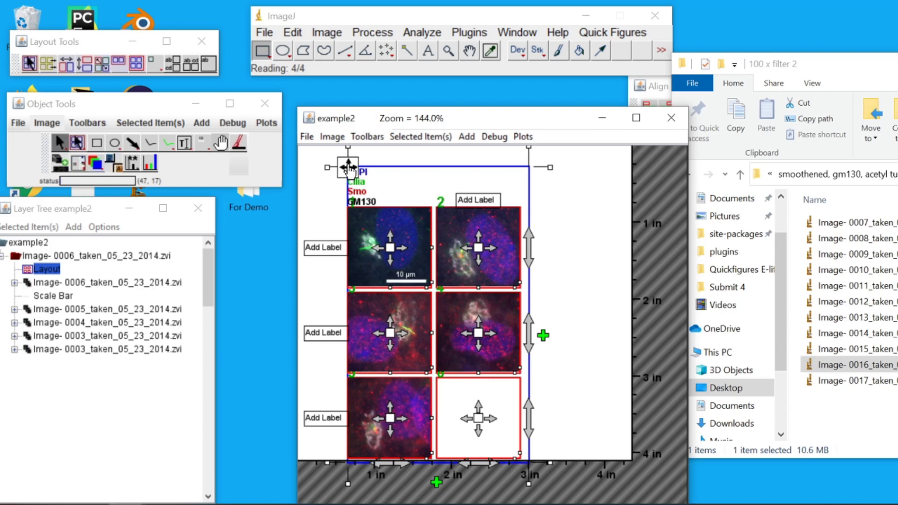
drag(348, 167, 367, 176)
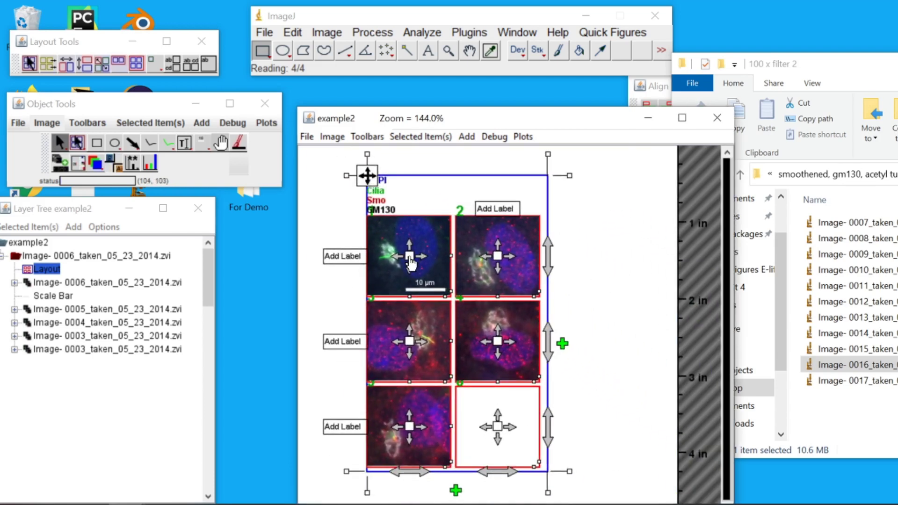
drag(411, 262, 431, 259)
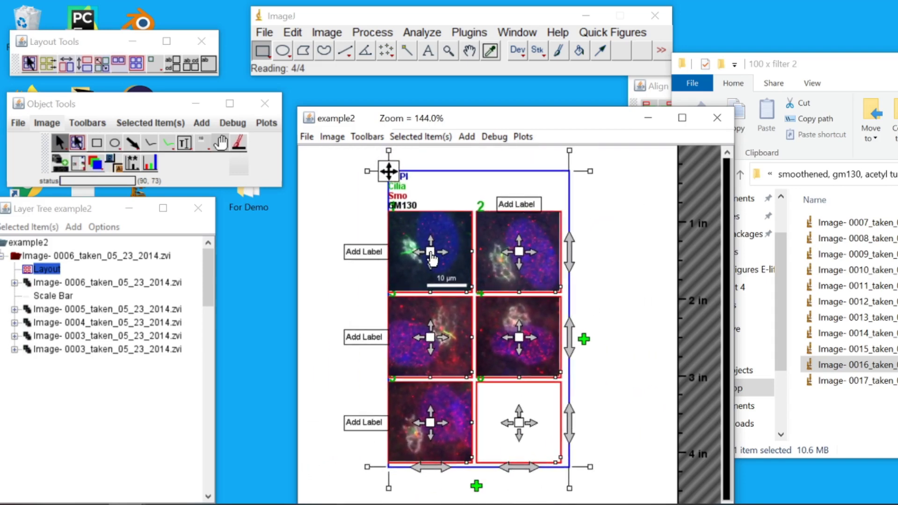
Add row labels beside all three rows of panels
click(372, 255)
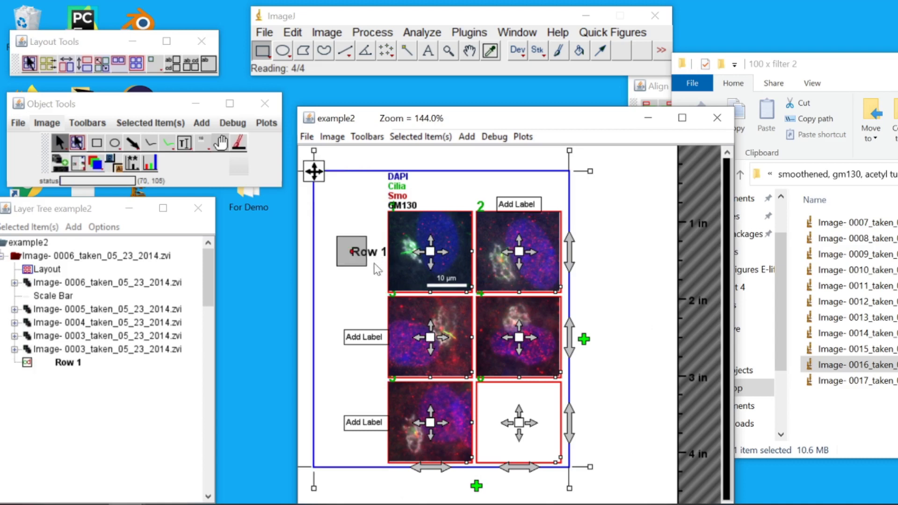
click(368, 338)
click(369, 421)
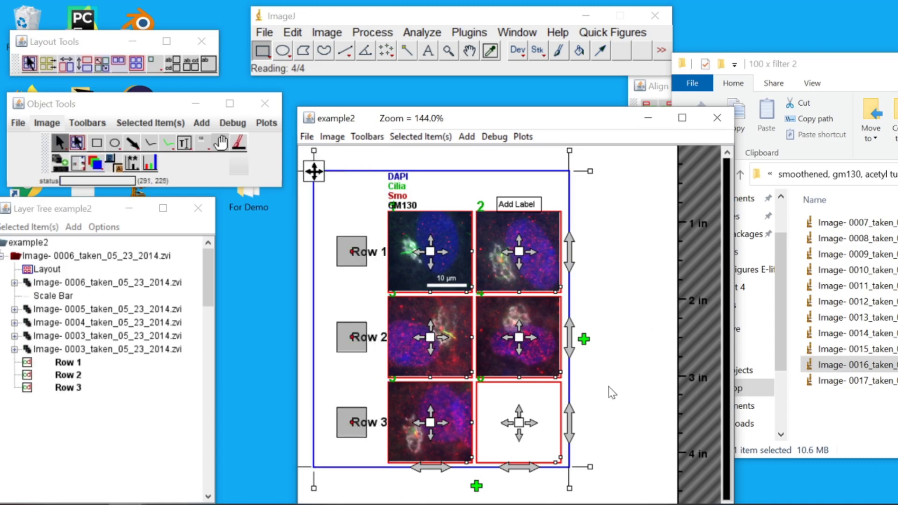
Extend the layout with two empty columns so that it has four columns
click(584, 339)
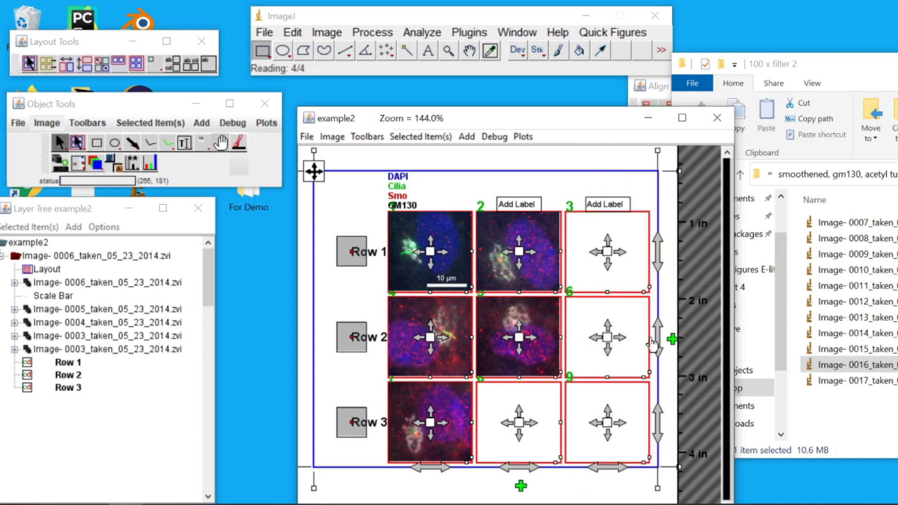
drag(653, 344, 527, 372)
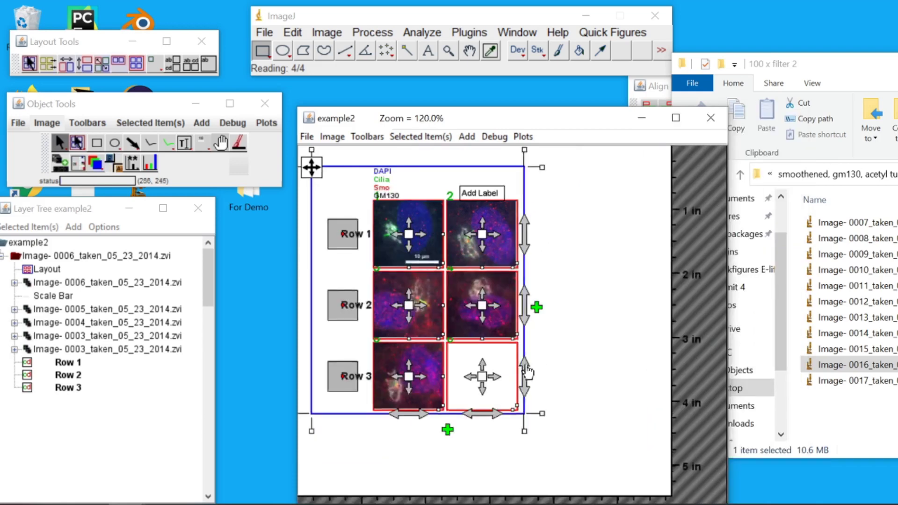
mouse_move(425, 375)
mouse_down()
mouse_move(426, 482)
mouse_move(427, 371)
mouse_up()
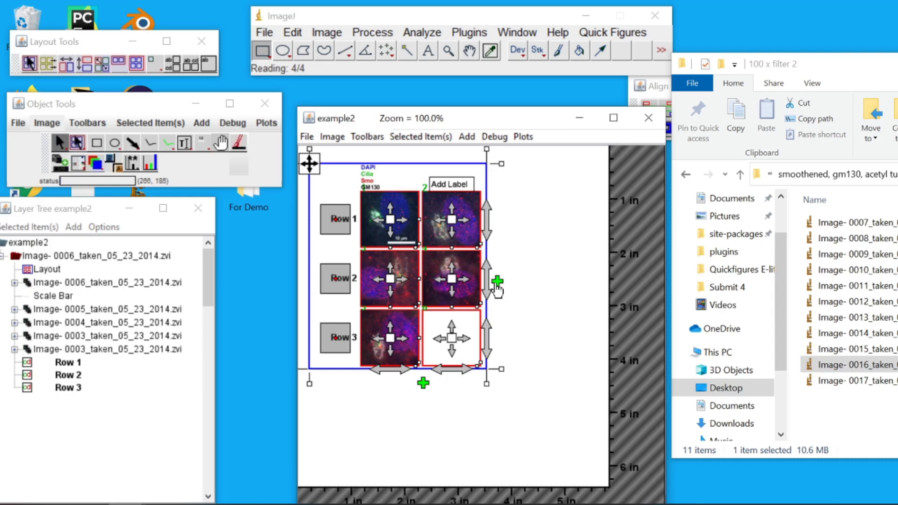
drag(497, 290, 621, 282)
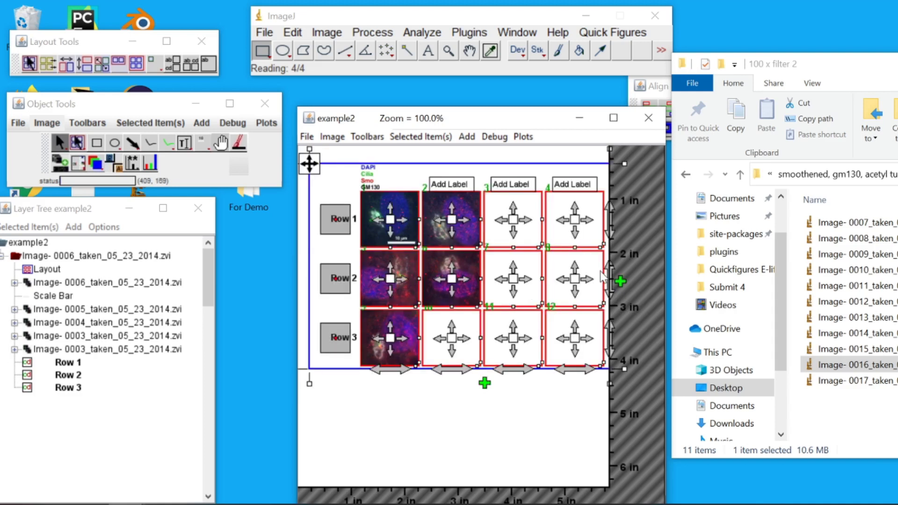
Swap the second and third rows, and move the top row's second panel to the bottom row's third cell
drag(612, 279, 463, 340)
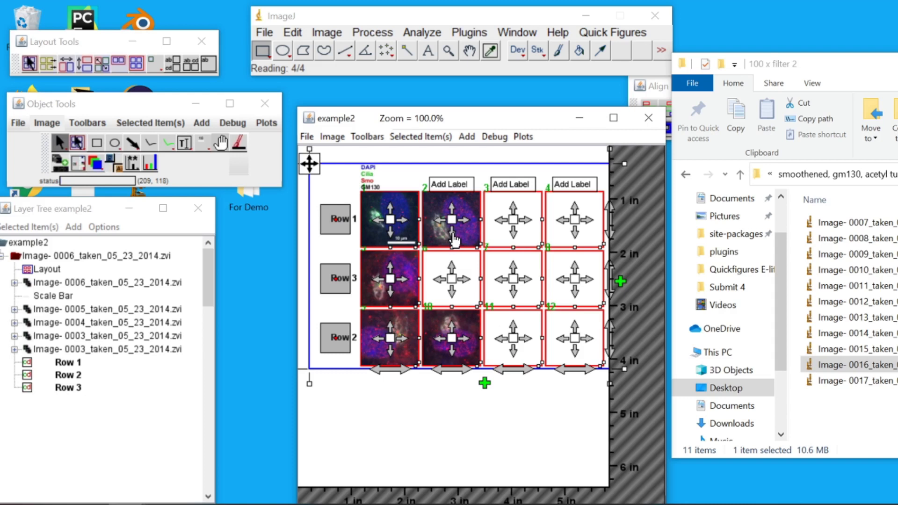
drag(453, 240, 513, 342)
Insert Image- 0011_taken_05_23_2014.zvi into the middle row's second cell, cropped to 324 by 310 at x 354, y 325
drag(837, 285, 466, 286)
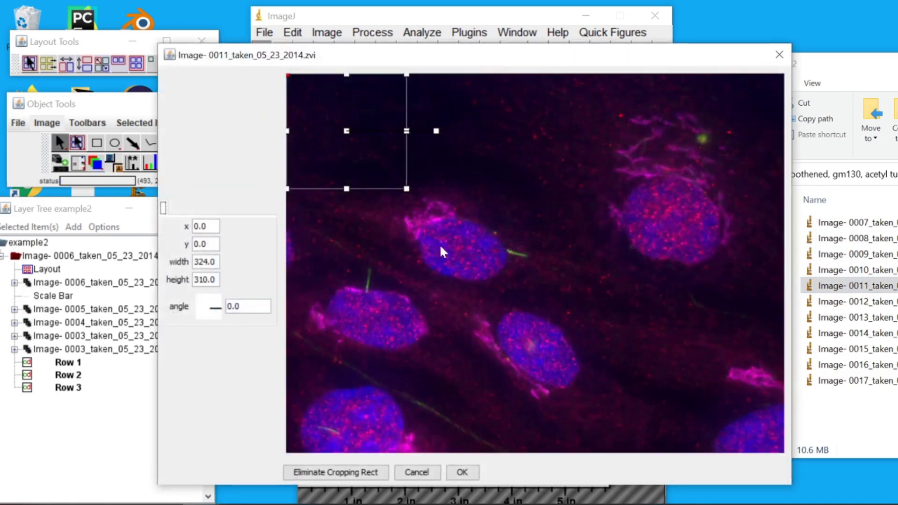
drag(439, 243, 477, 252)
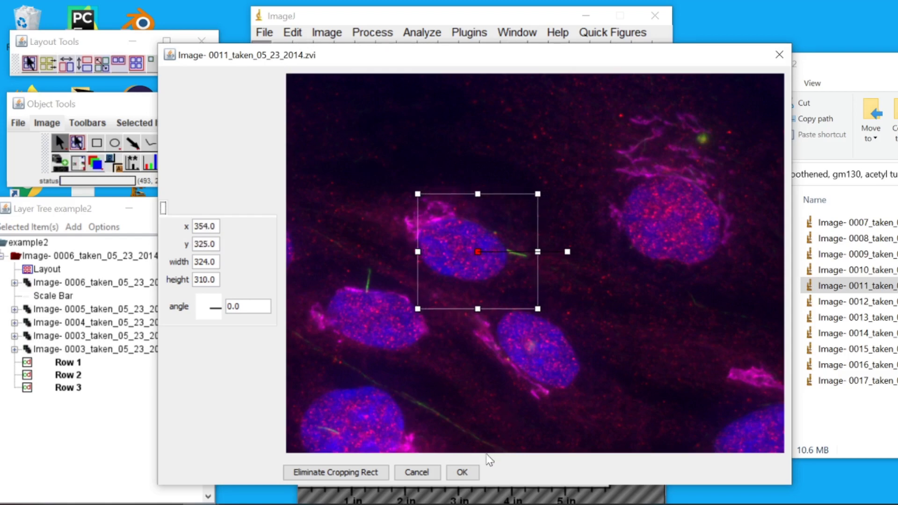
click(462, 472)
Insert the Image- 0014 file into the top row's third cell and set its crop area
click(856, 318)
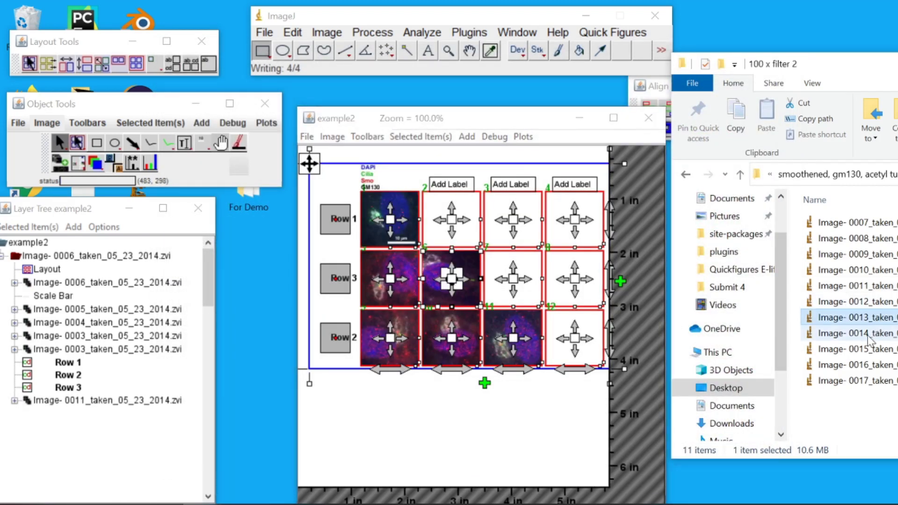
mouse_move(869, 337)
mouse_down()
mouse_move(517, 293)
mouse_move(514, 241)
mouse_up()
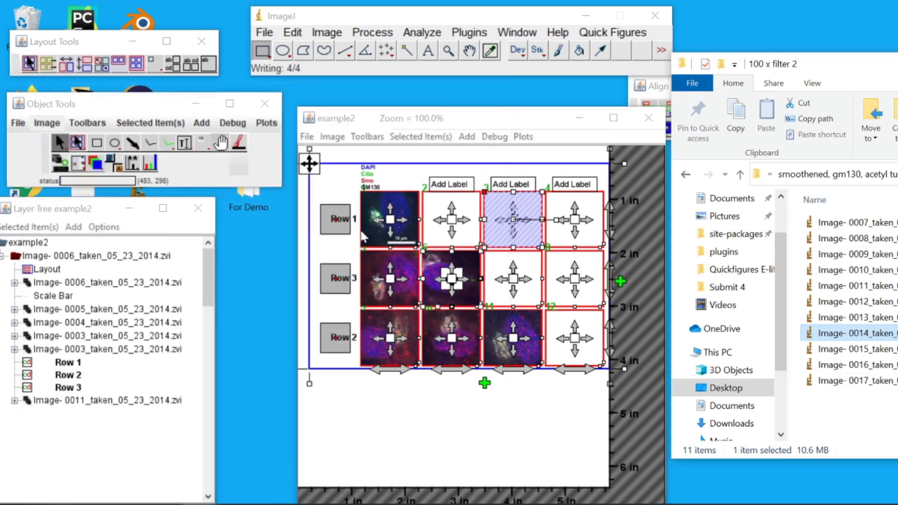
drag(363, 235, 363, 235)
drag(357, 168, 494, 242)
click(472, 473)
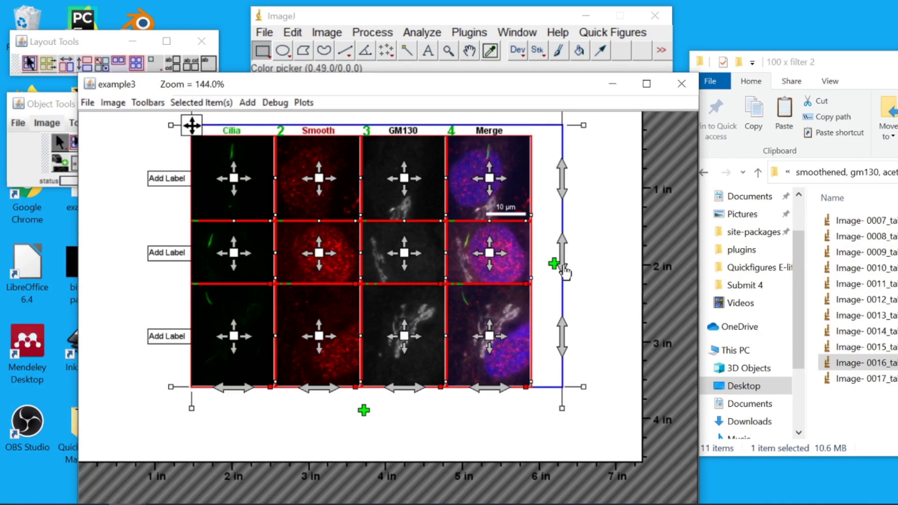
Swap the second and third rows in example3 and reorder its columns to GM130, Smooth, Cilia, Merge
drag(565, 262, 564, 341)
drag(325, 394, 236, 394)
drag(417, 395, 288, 392)
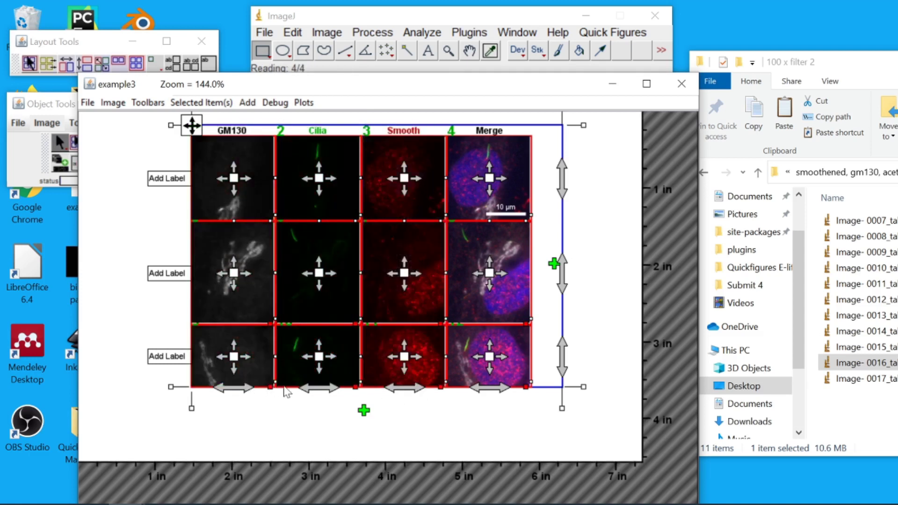
drag(405, 388, 417, 395)
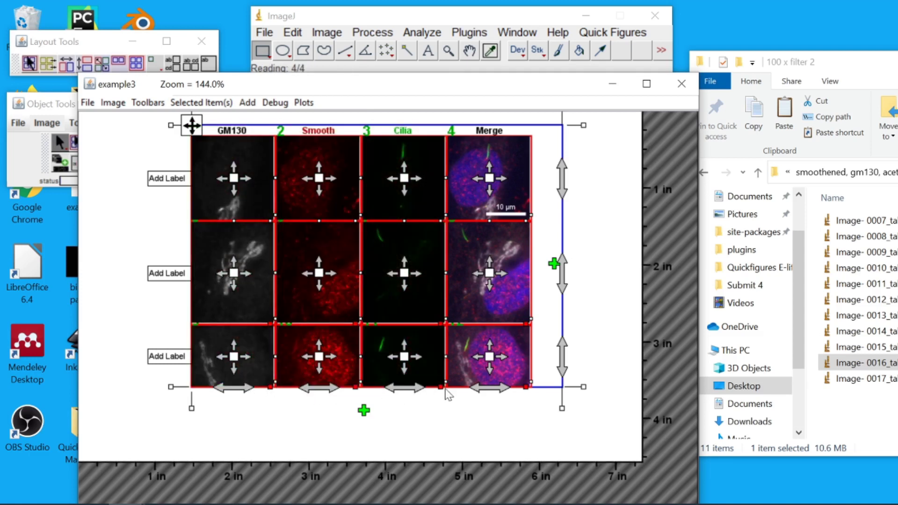
click(468, 420)
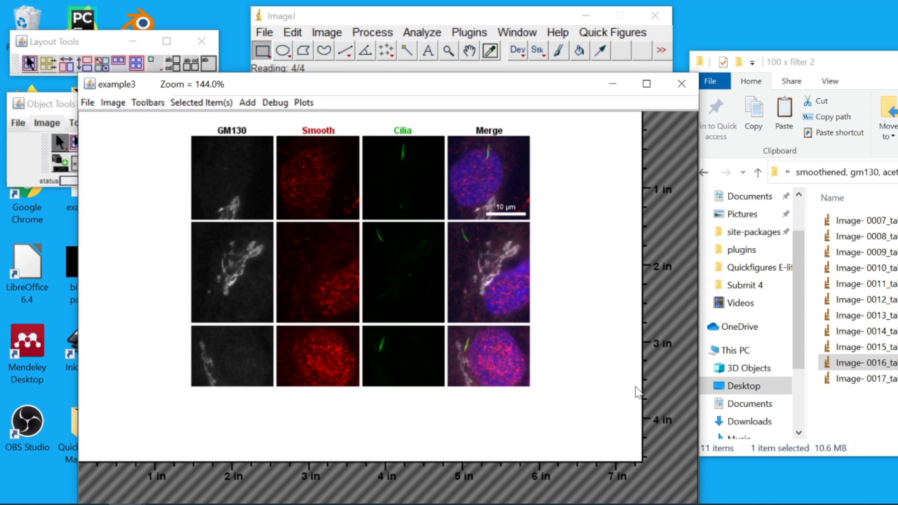
Add the Image- 0016 file to example3 as a new fourth row of cropped channel panels
click(858, 367)
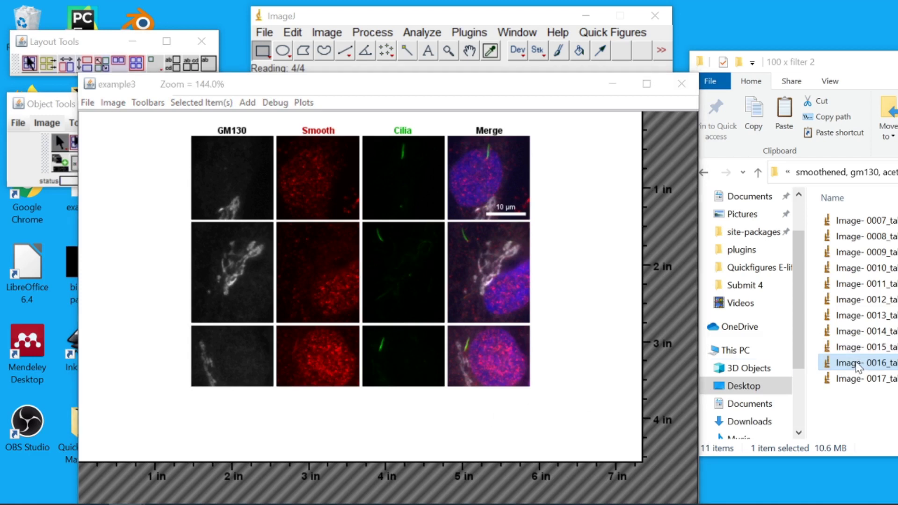
click(461, 257)
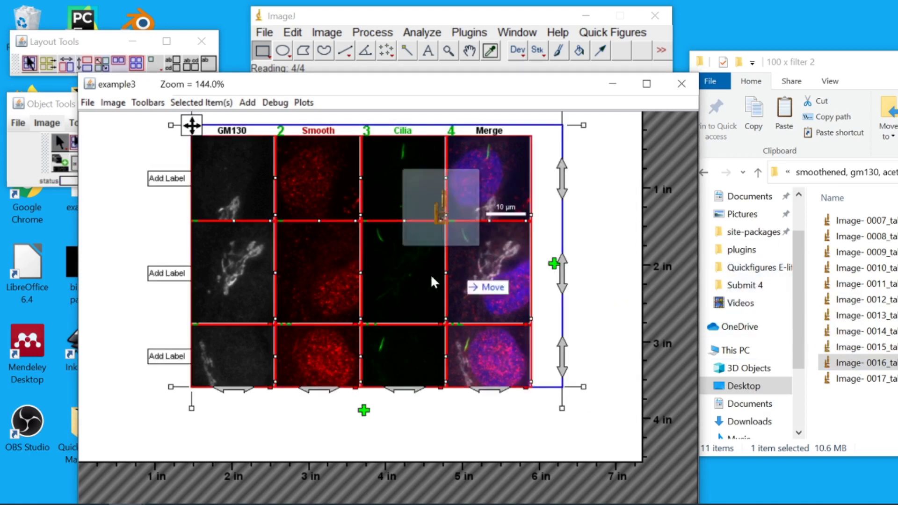
double_click(253, 380)
drag(353, 153, 651, 332)
click(463, 472)
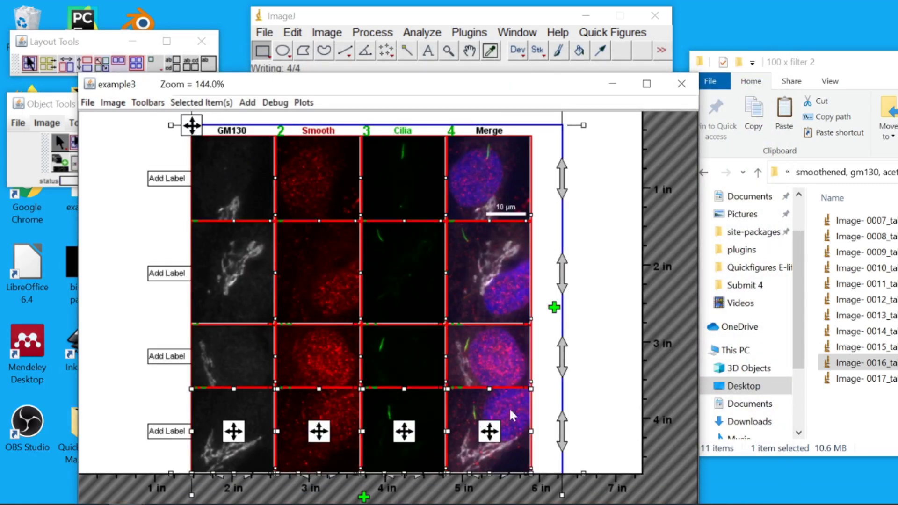
click(606, 389)
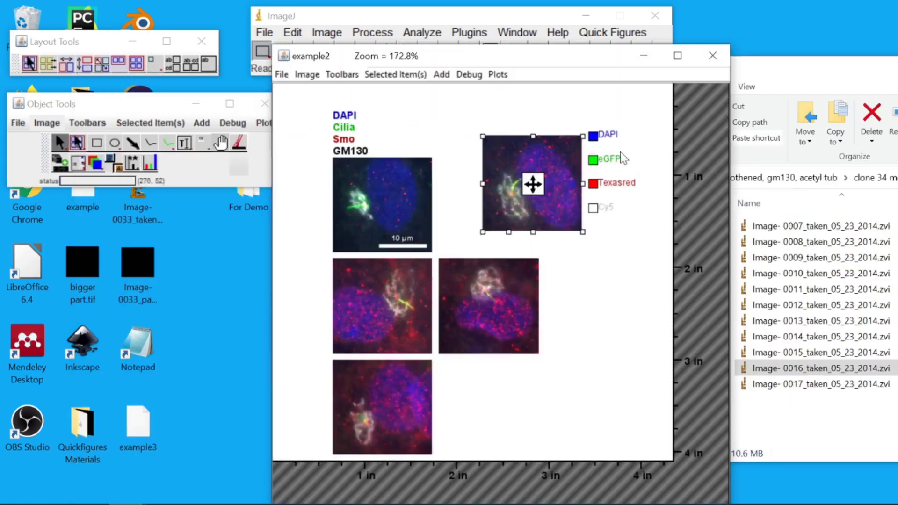
Reposition the detached panel in example2 and snap it into the empty second cell of the top row
drag(552, 159, 592, 175)
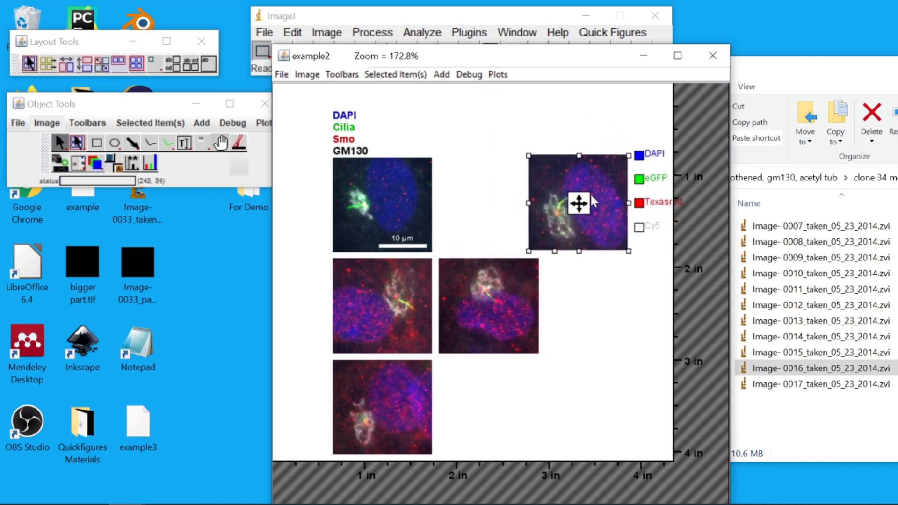
click(487, 214)
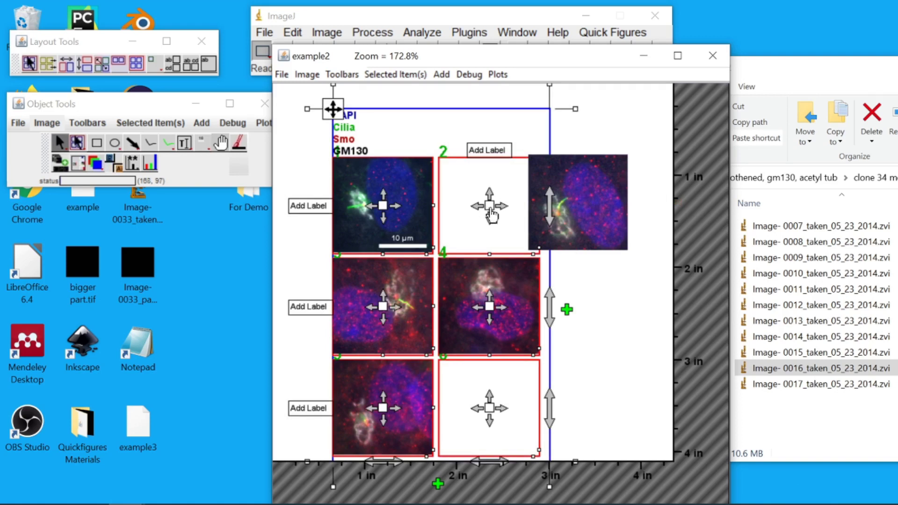
drag(583, 202, 589, 157)
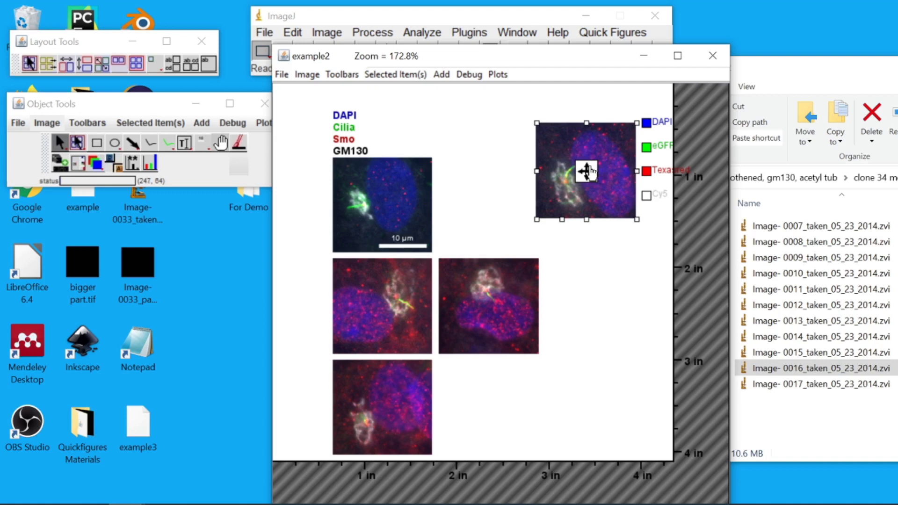
drag(586, 171, 505, 229)
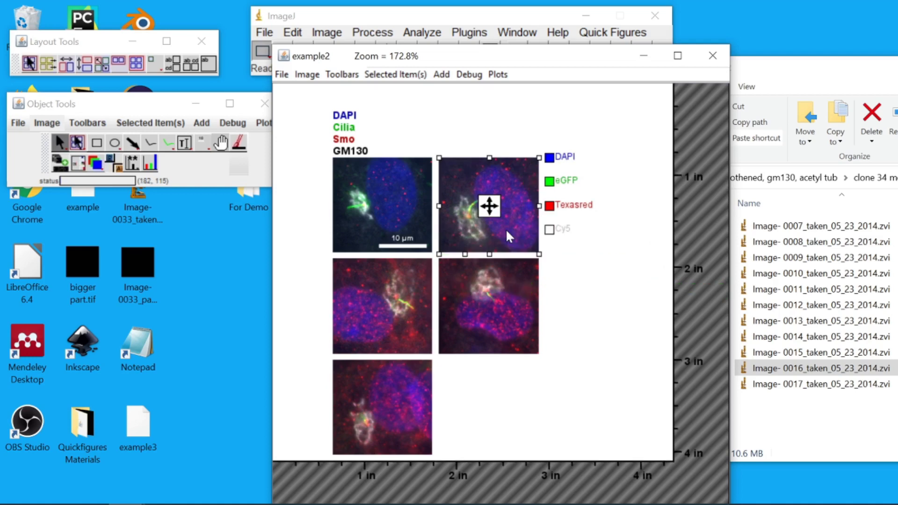
click(633, 228)
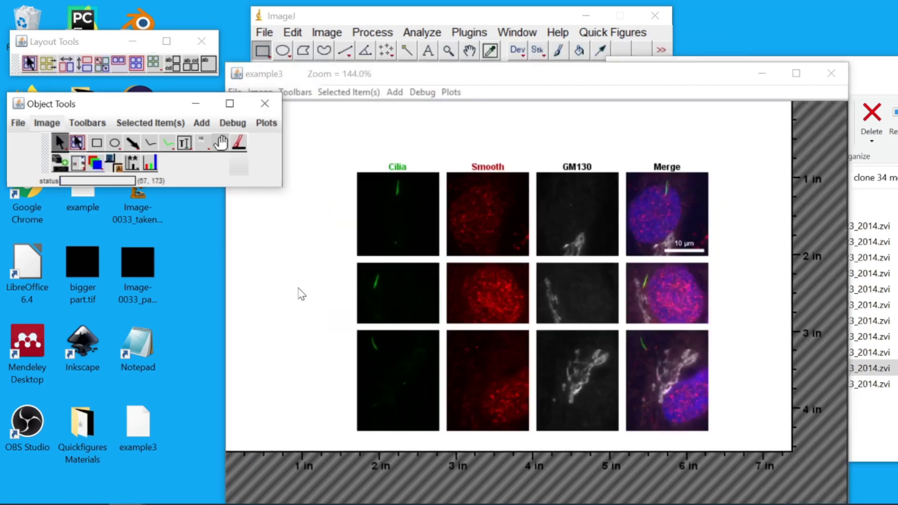
Select example3's panel layout with the layout selector and slightly widen the spacing between its rows and columns
click(380, 225)
click(501, 208)
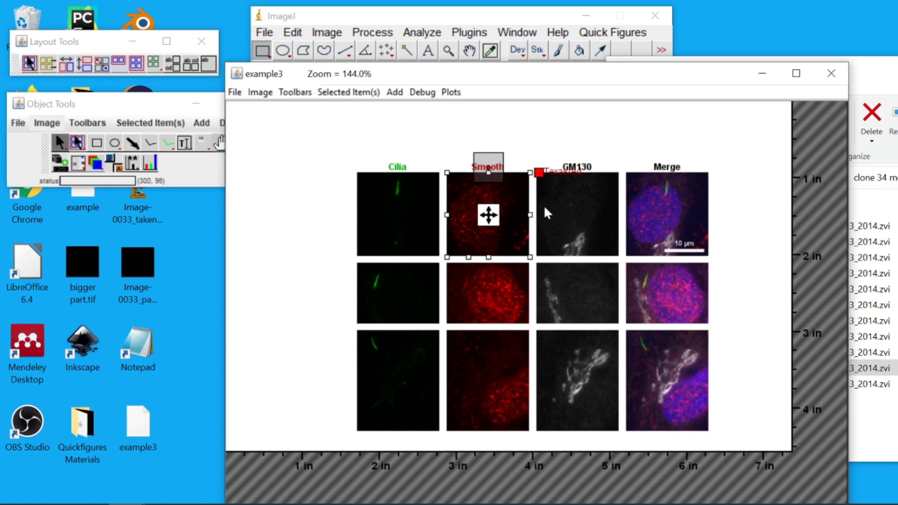
click(532, 244)
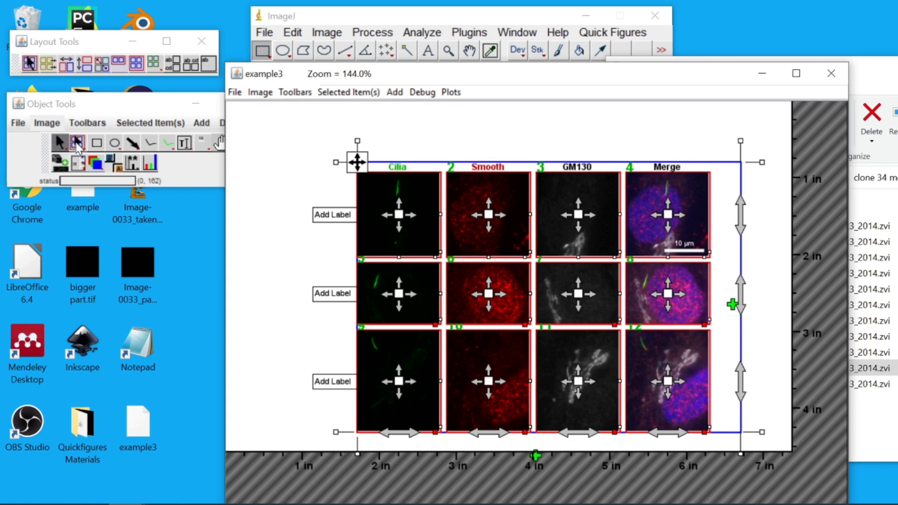
click(77, 147)
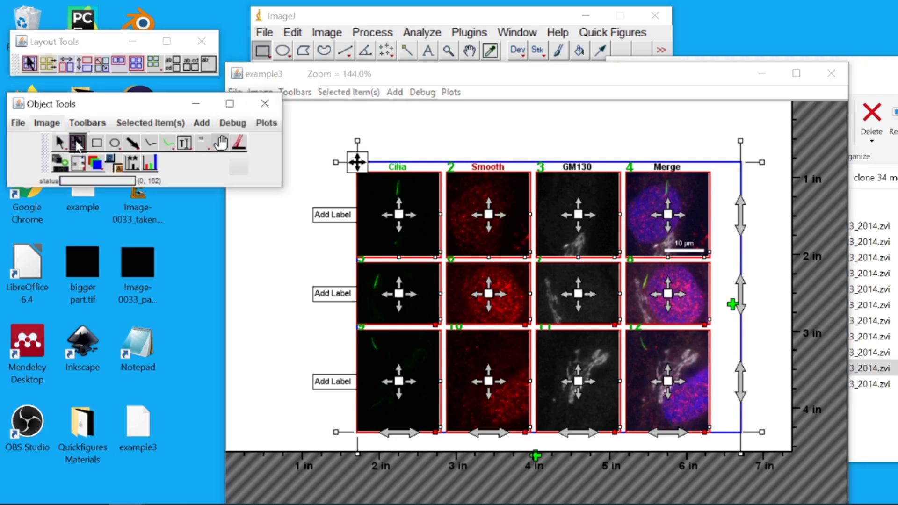
click(360, 131)
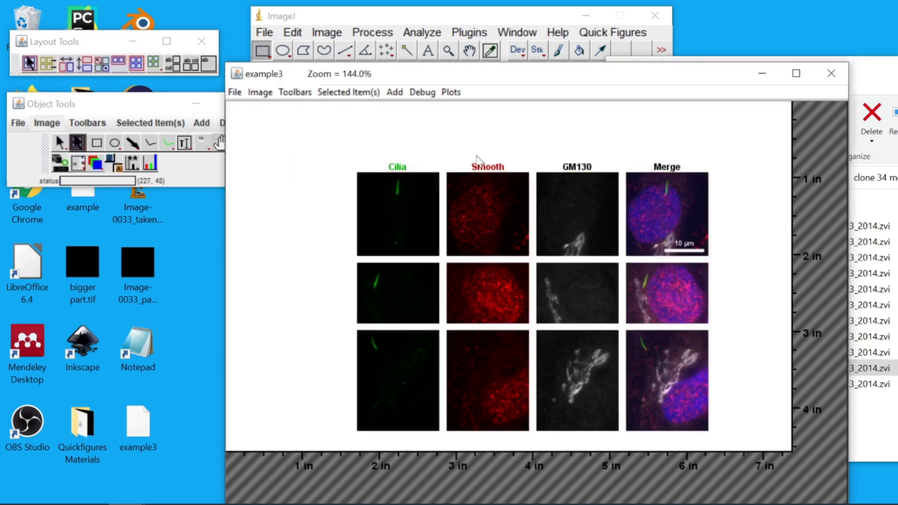
click(535, 226)
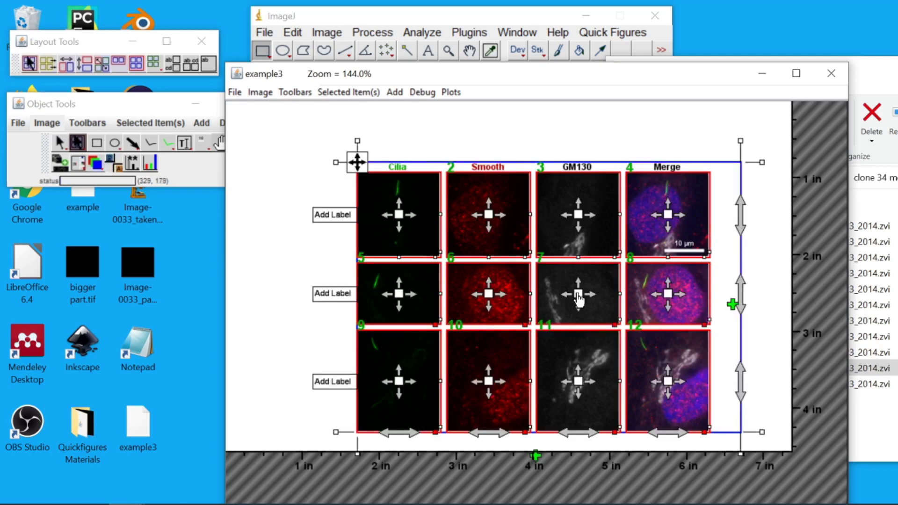
mouse_move(579, 300)
mouse_down()
mouse_move(609, 304)
mouse_move(581, 299)
mouse_up()
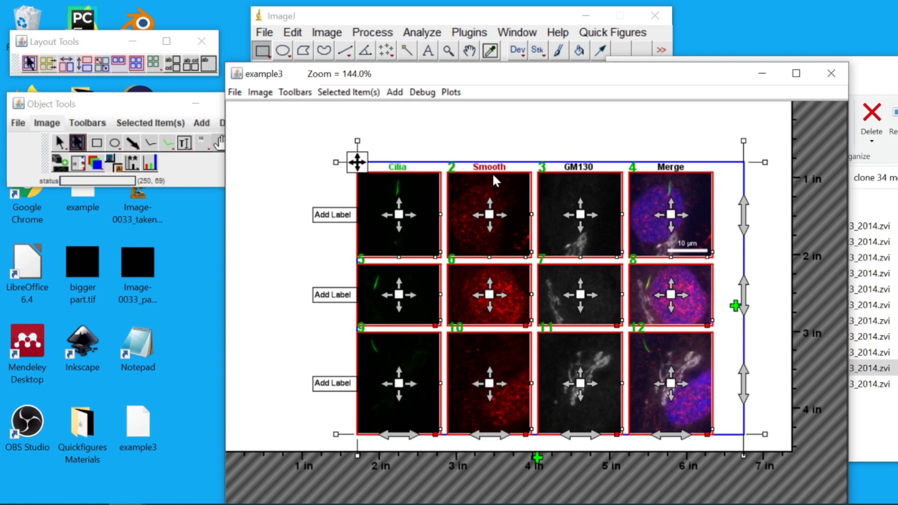
click(93, 51)
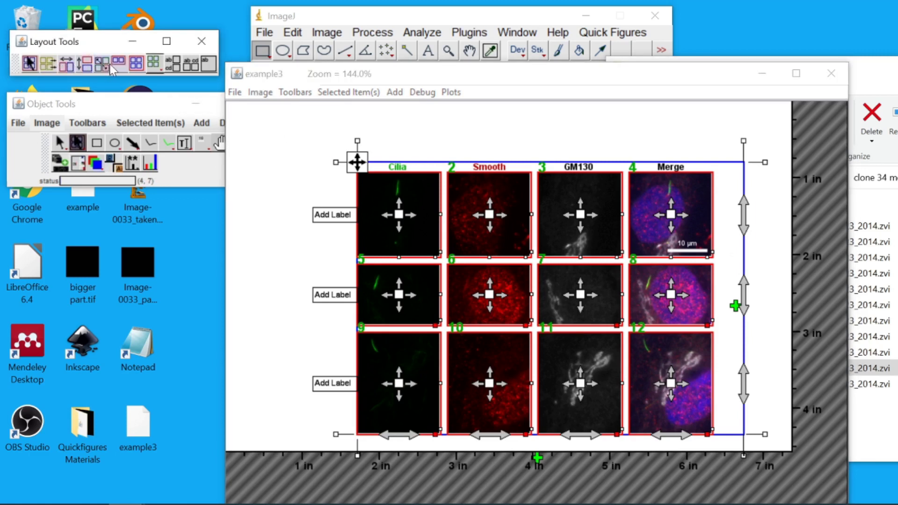
click(153, 63)
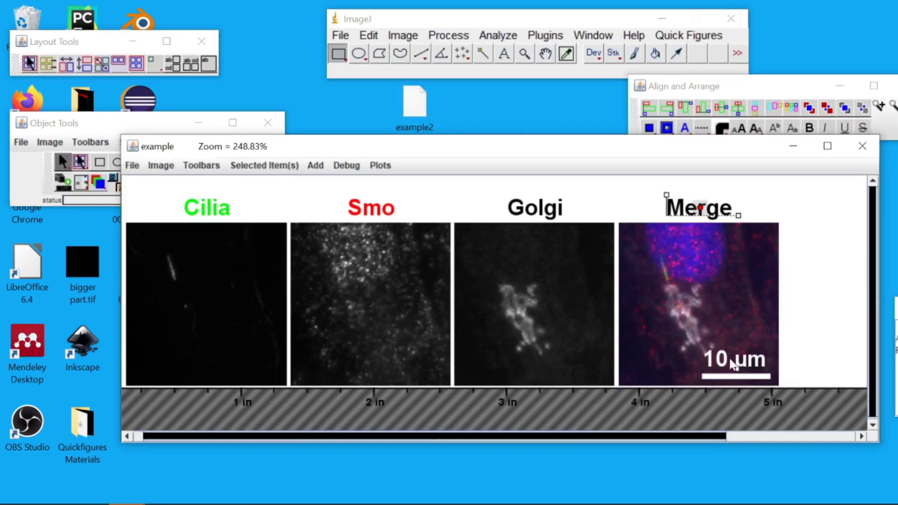
Select the Merge panel and move its attached scale bar to the panel's lower-left corner and back to the lower-right corner
drag(684, 287, 732, 318)
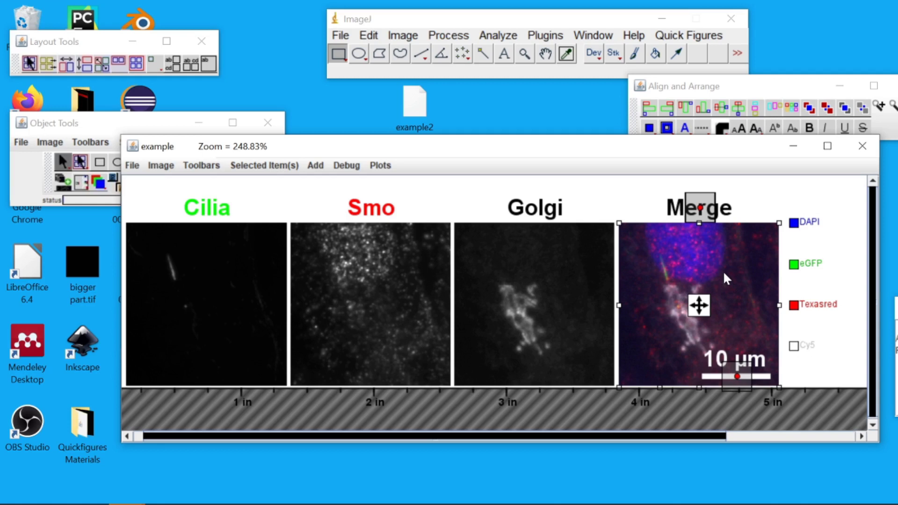
click(674, 212)
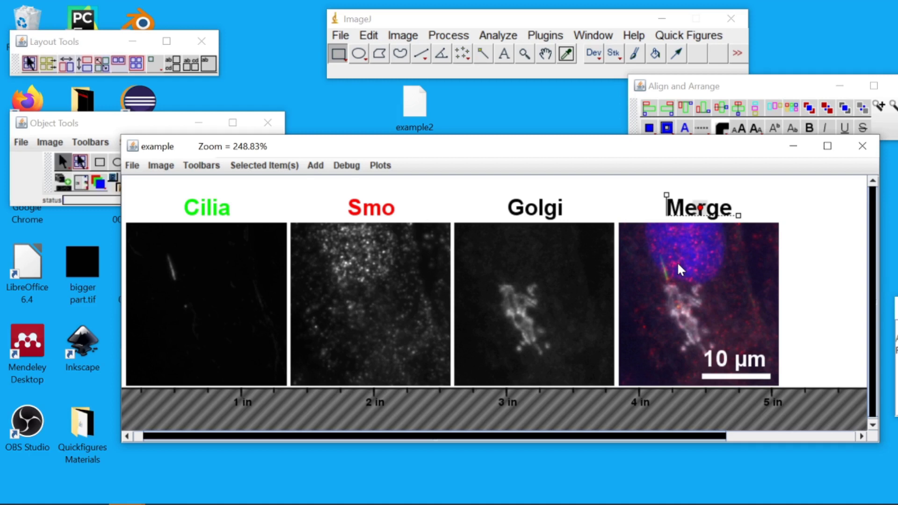
click(686, 293)
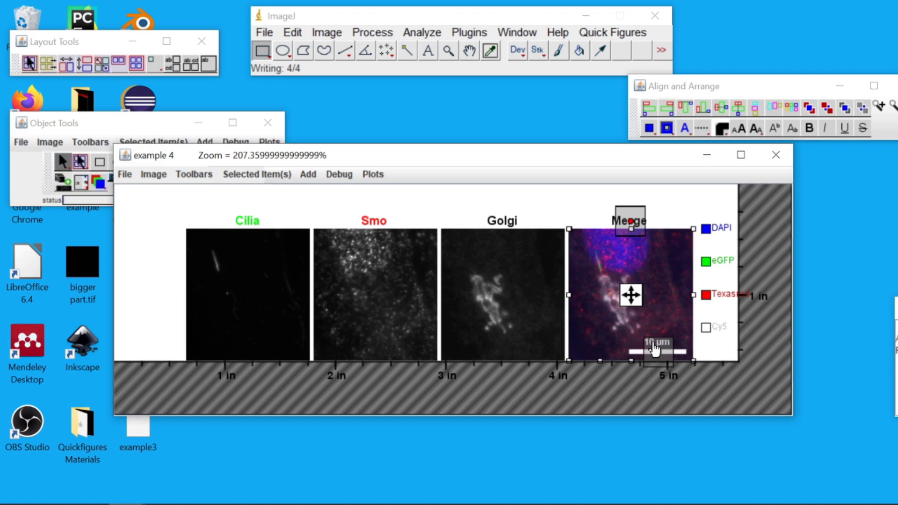
click(655, 349)
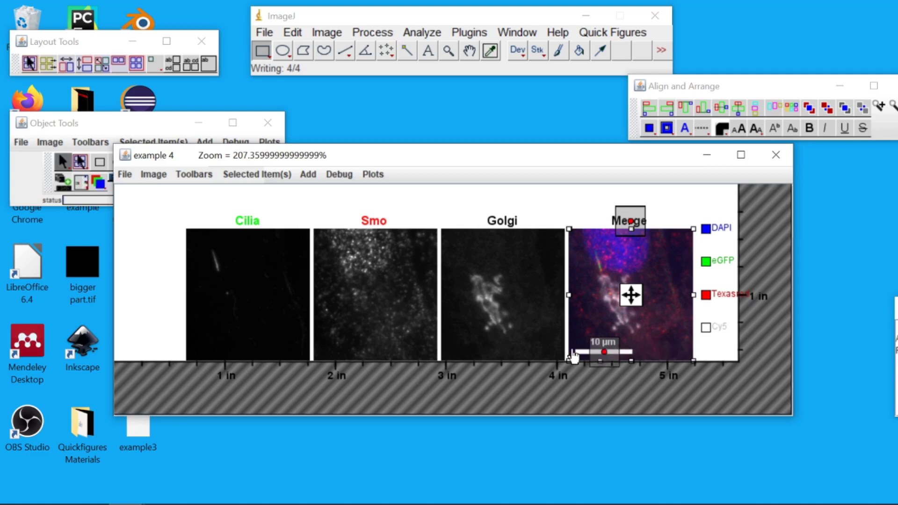
mouse_move(672, 345)
mouse_down()
mouse_move(606, 363)
mouse_move(608, 350)
mouse_move(657, 351)
mouse_move(581, 359)
mouse_move(574, 256)
mouse_move(667, 345)
mouse_up()
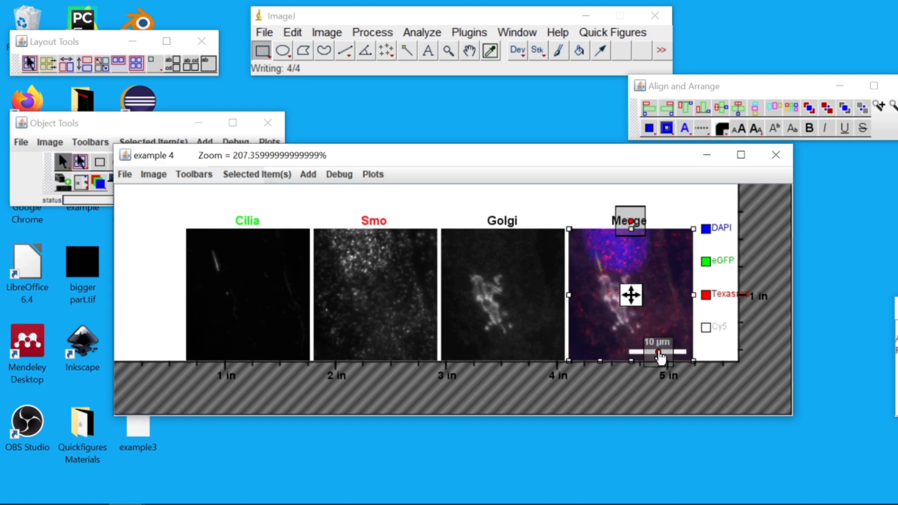
drag(659, 358, 661, 358)
Set the xOffset of the Merge panel's scale bar to 5 in its position settings
right_click(673, 342)
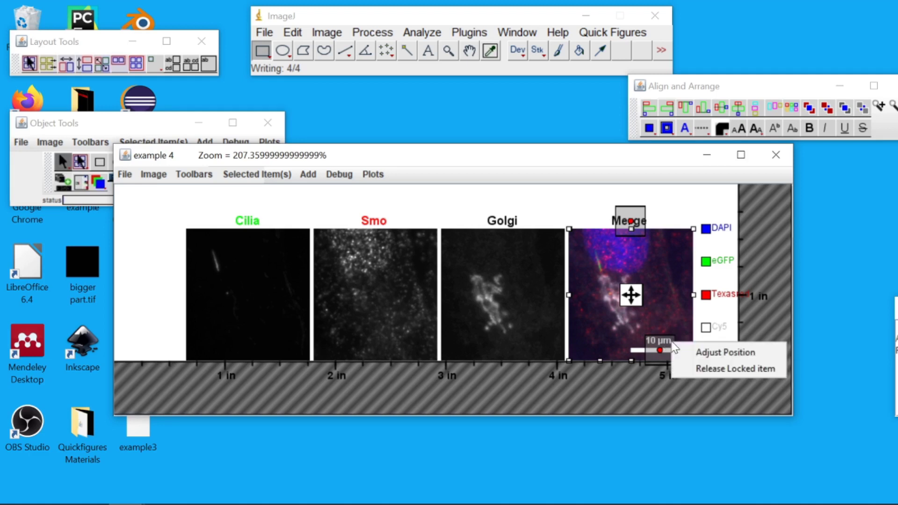
click(686, 354)
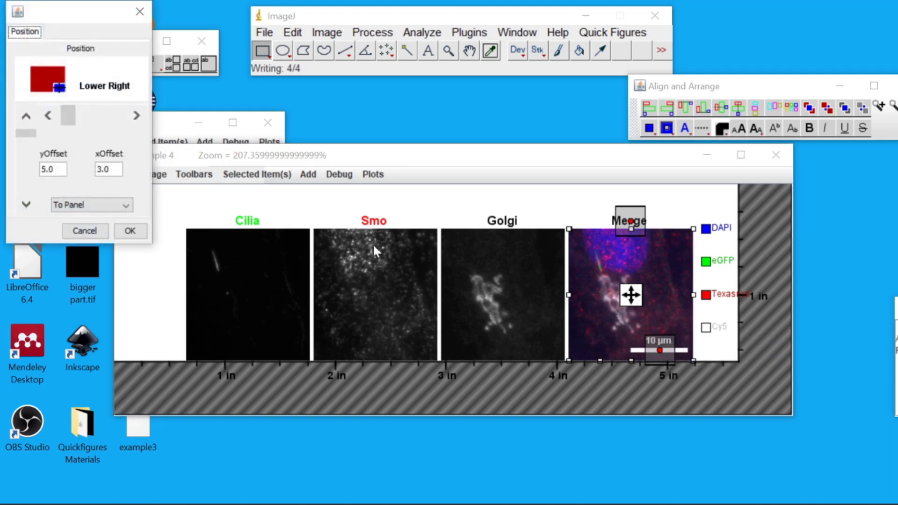
triple_click(103, 170)
text(5)
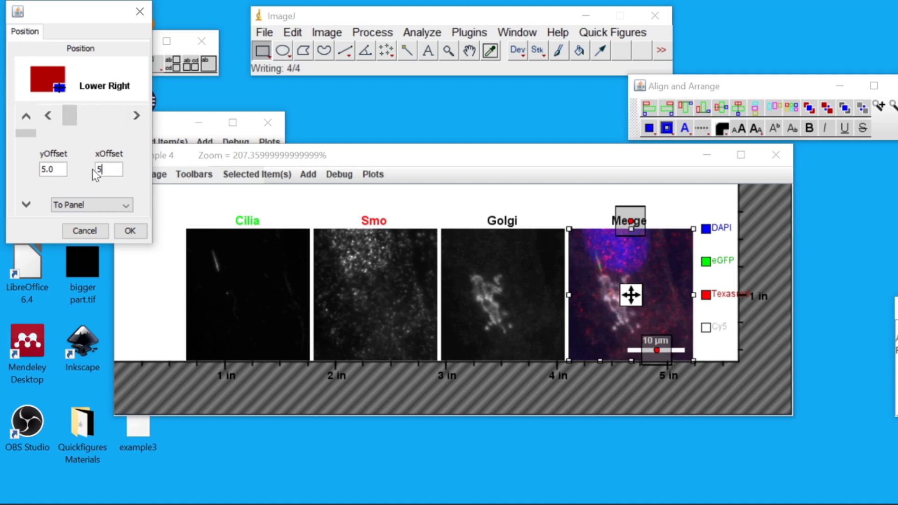
click(130, 230)
click(454, 195)
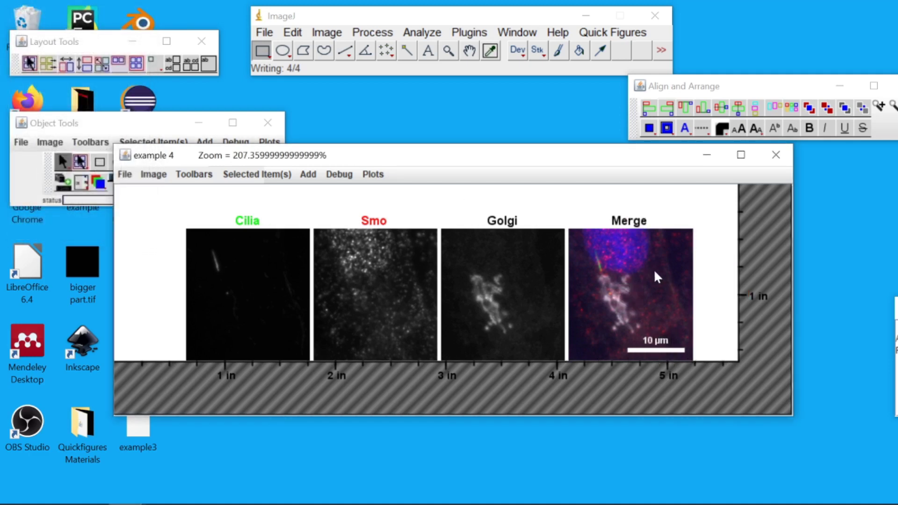
Transfer the scale bar from the Merge panel to the Smo panel and back to the Merge panel
click(632, 281)
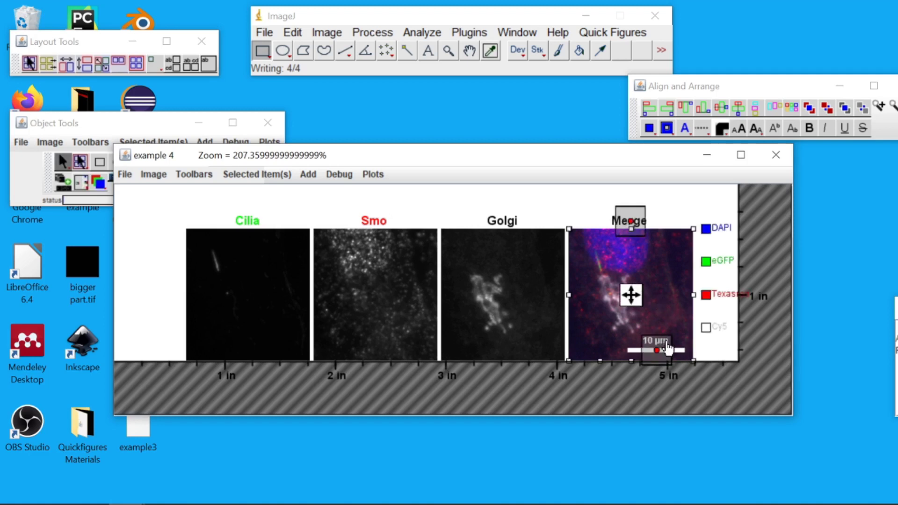
drag(667, 349, 375, 347)
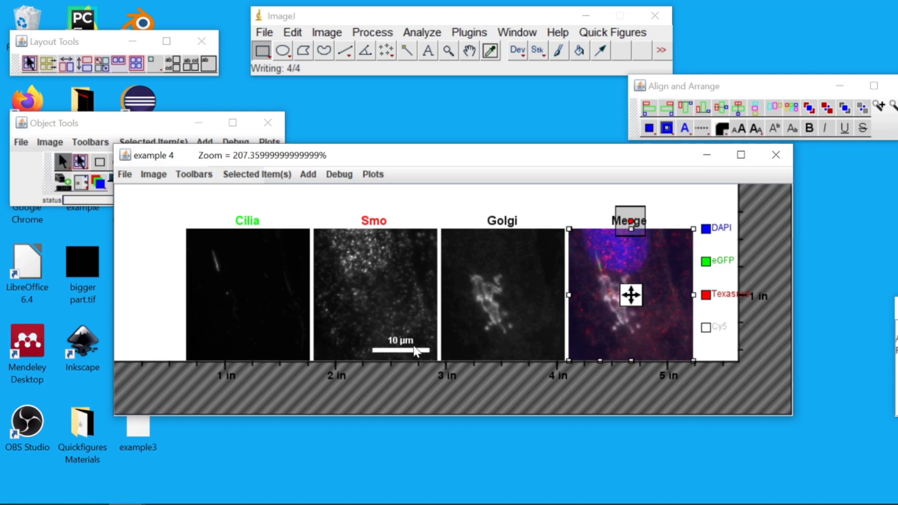
click(391, 287)
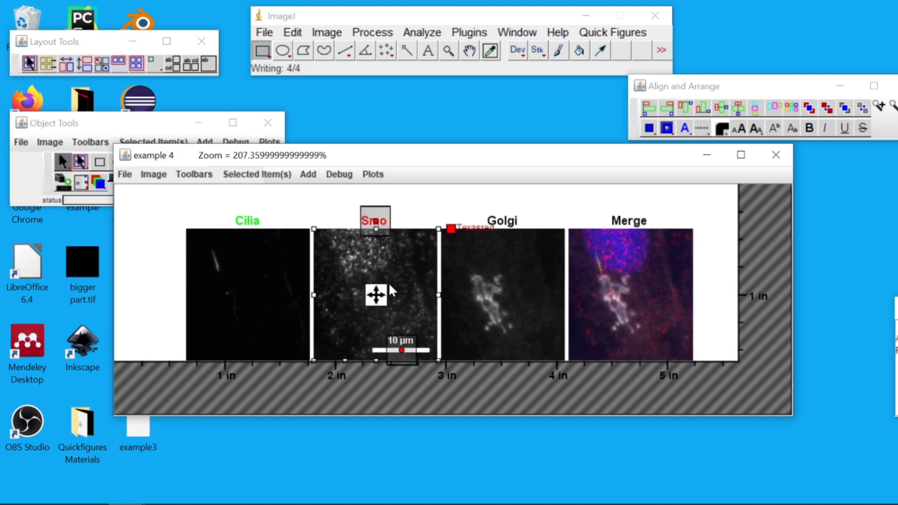
drag(405, 352, 692, 312)
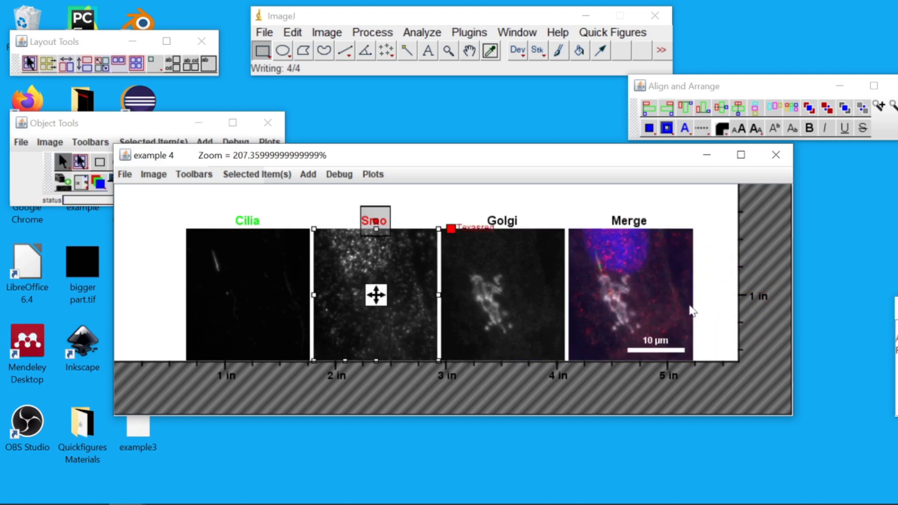
Release the locked scale bar from the Merge panel and shift it slightly up and to the left
click(676, 350)
right_click(676, 354)
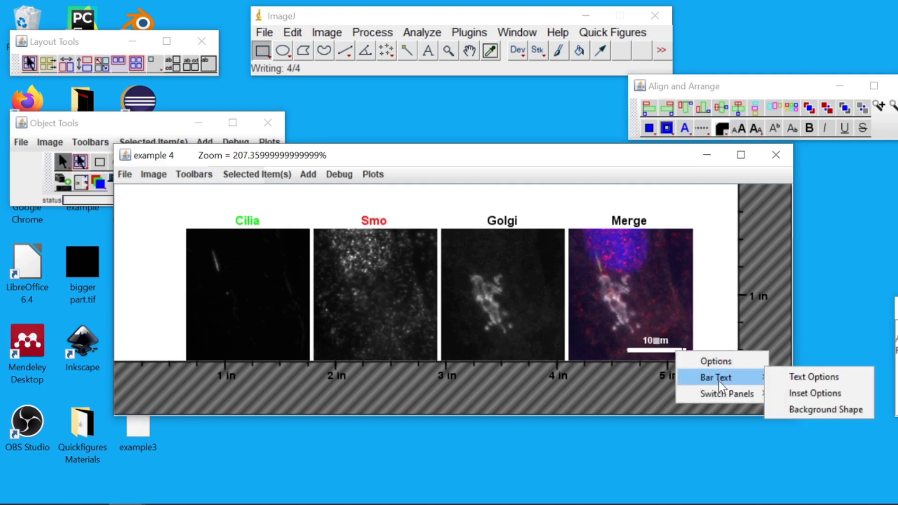
click(661, 376)
click(657, 351)
right_click(655, 346)
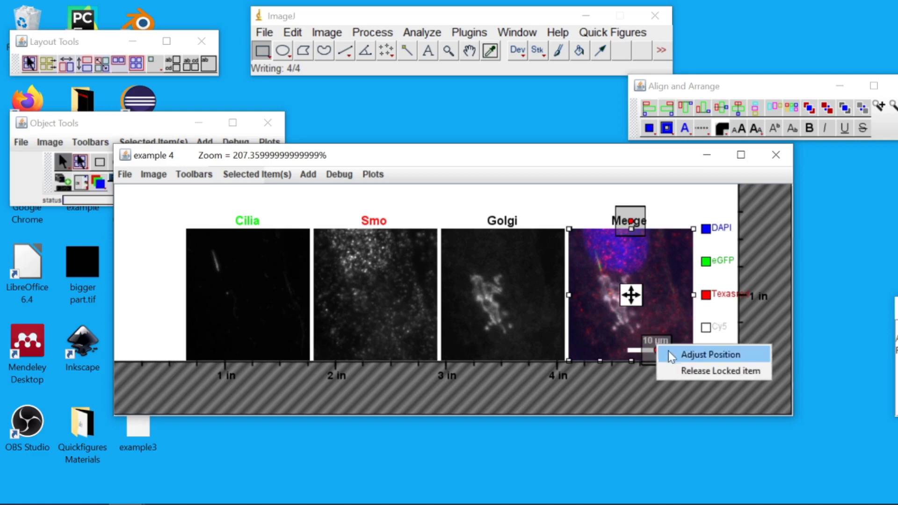
click(683, 373)
mouse_move(654, 351)
mouse_down()
mouse_move(667, 413)
mouse_move(688, 333)
mouse_move(720, 370)
mouse_move(676, 392)
mouse_move(650, 346)
mouse_up()
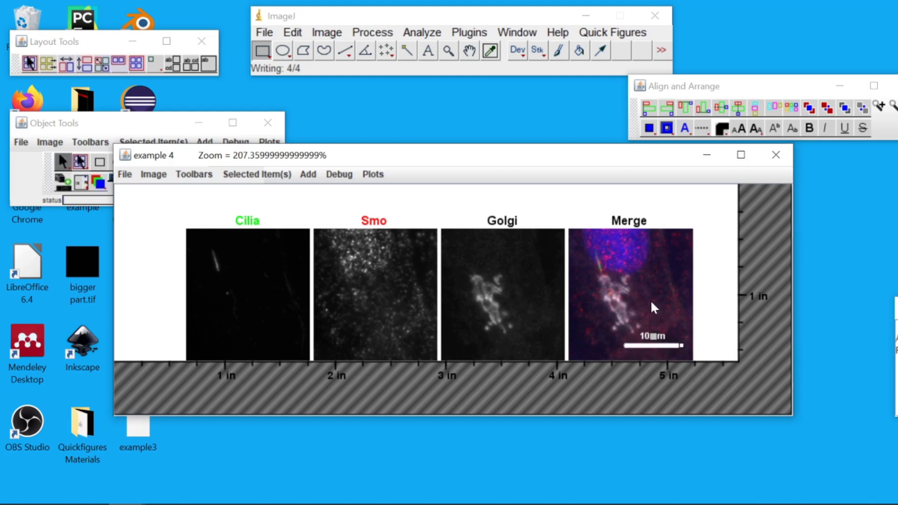
Attach the released scale bar to the Merge panel again
right_click(651, 299)
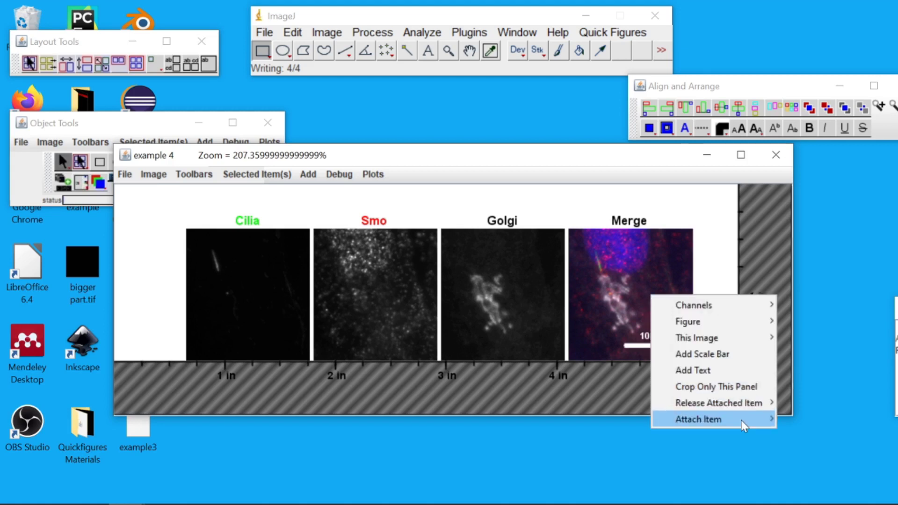
click(781, 414)
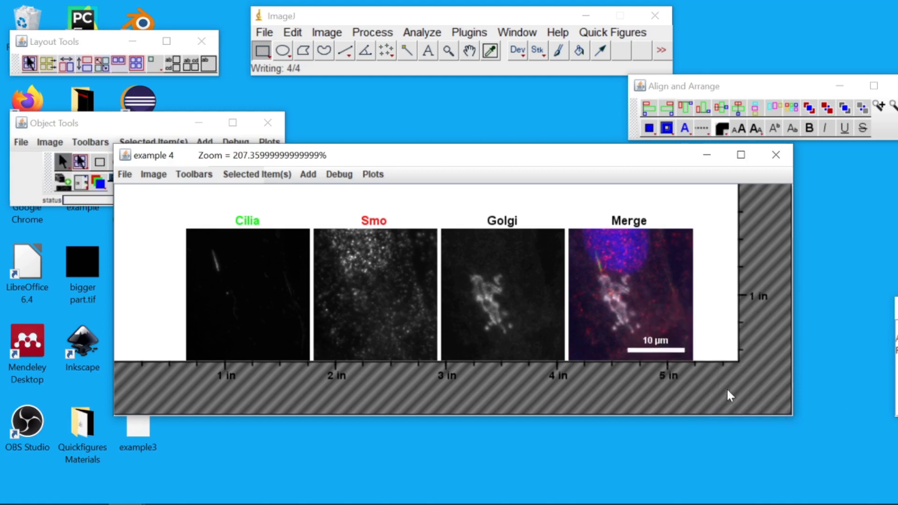
Move the column labels inside the upper-left corners of their panels and set their yOffset to 3
click(651, 241)
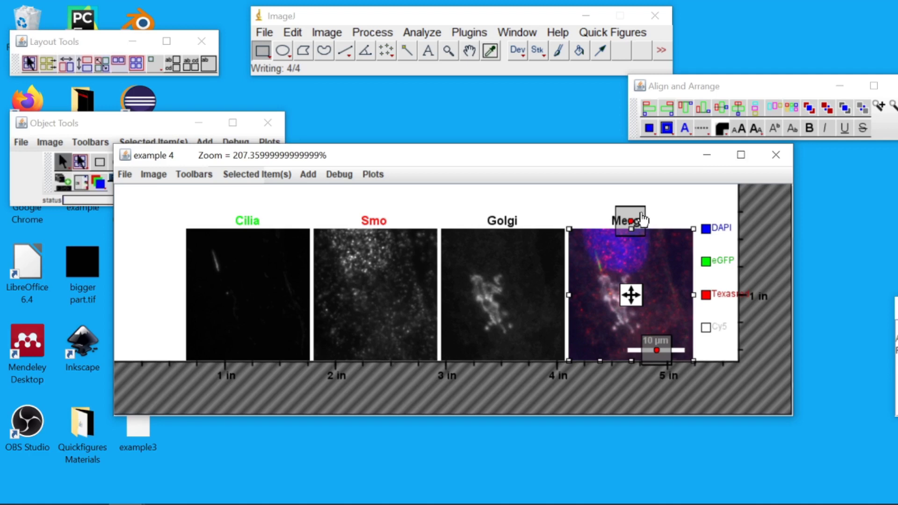
drag(643, 219, 602, 234)
right_click(601, 234)
click(618, 240)
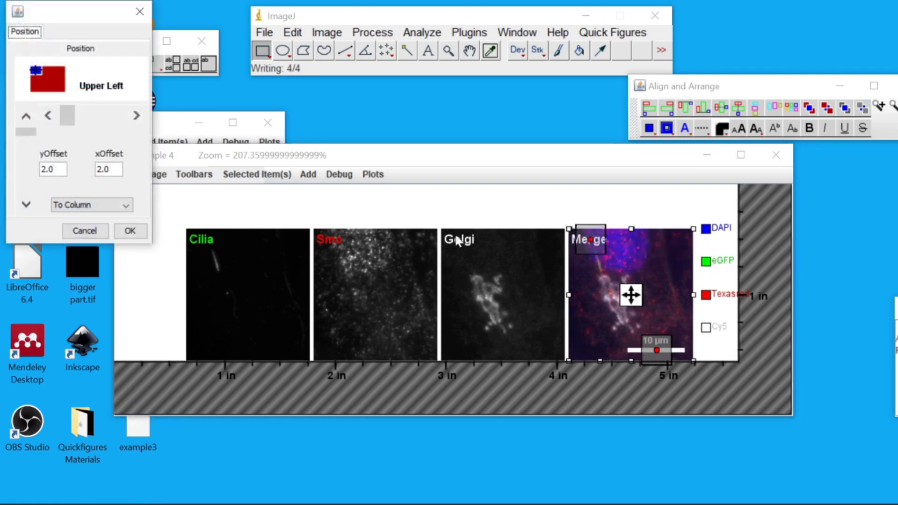
click(54, 170)
key(BackSpace)
key(BackSpace)
key(BackSpace)
text(3)
key(Tab)
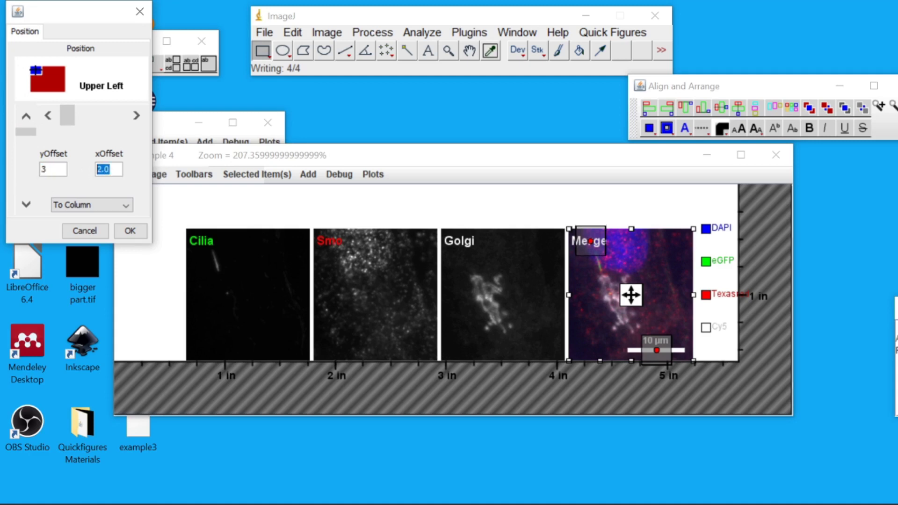
click(130, 230)
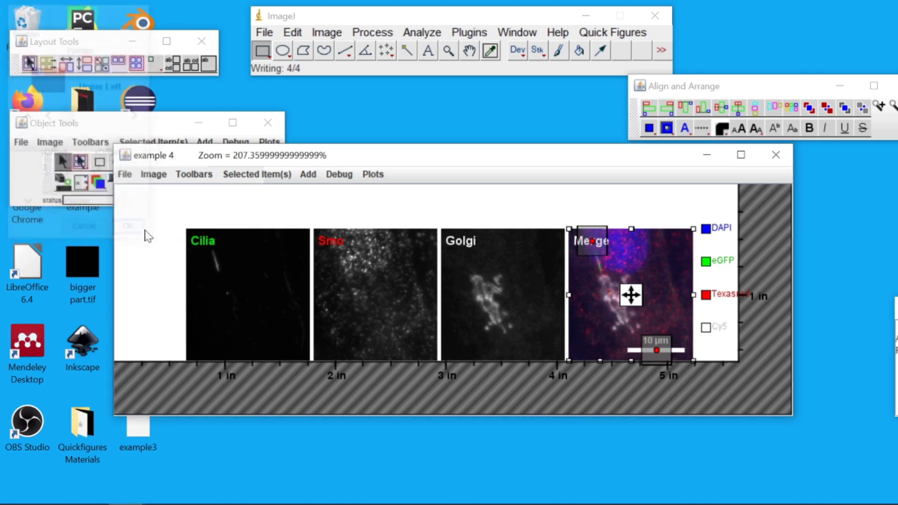
click(288, 203)
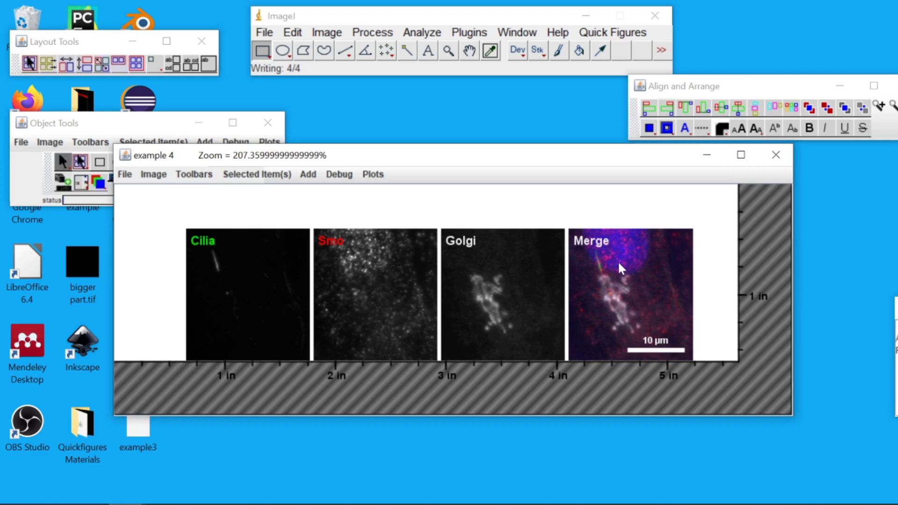